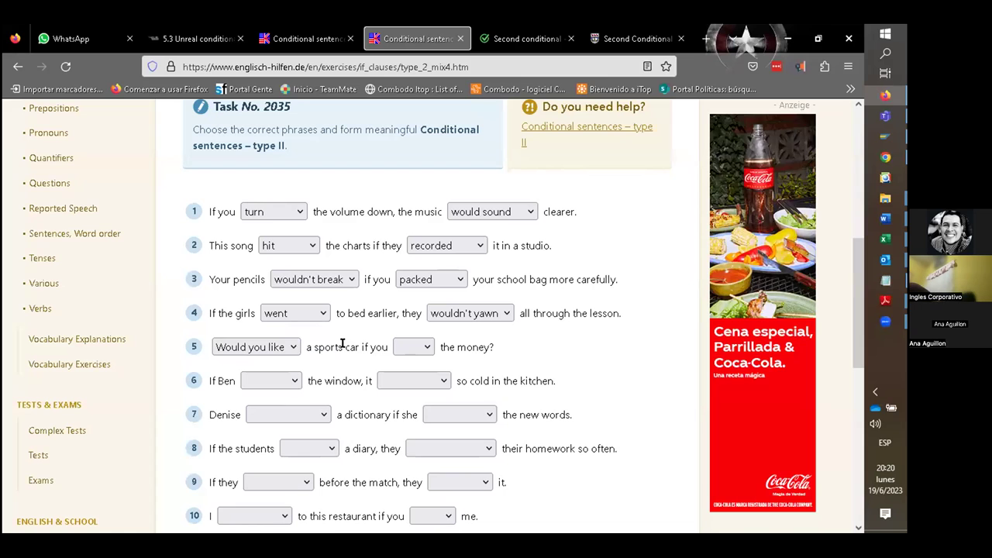
Try "had" and "has" in the second blank of sentence 5, before "the money", and settle on "have".
click(426, 347)
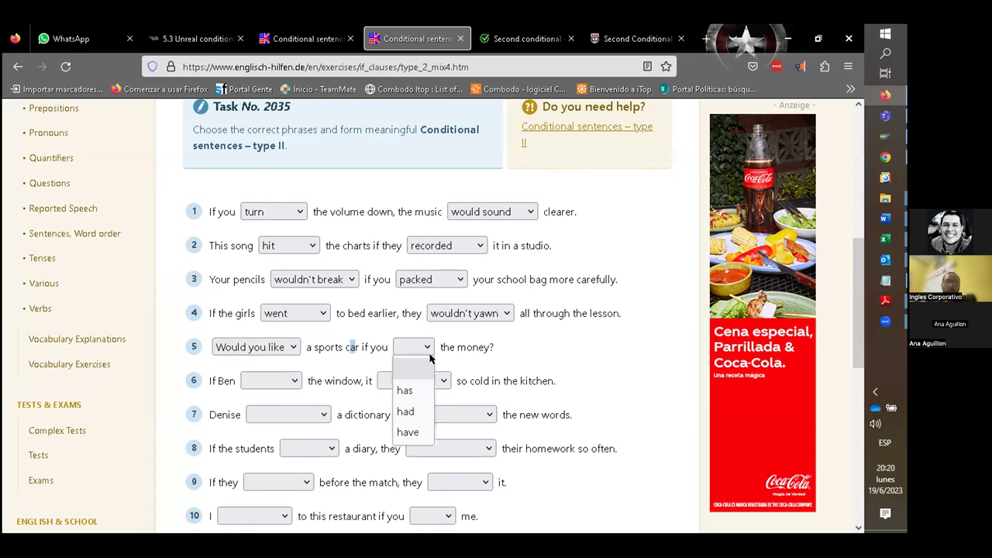
click(413, 414)
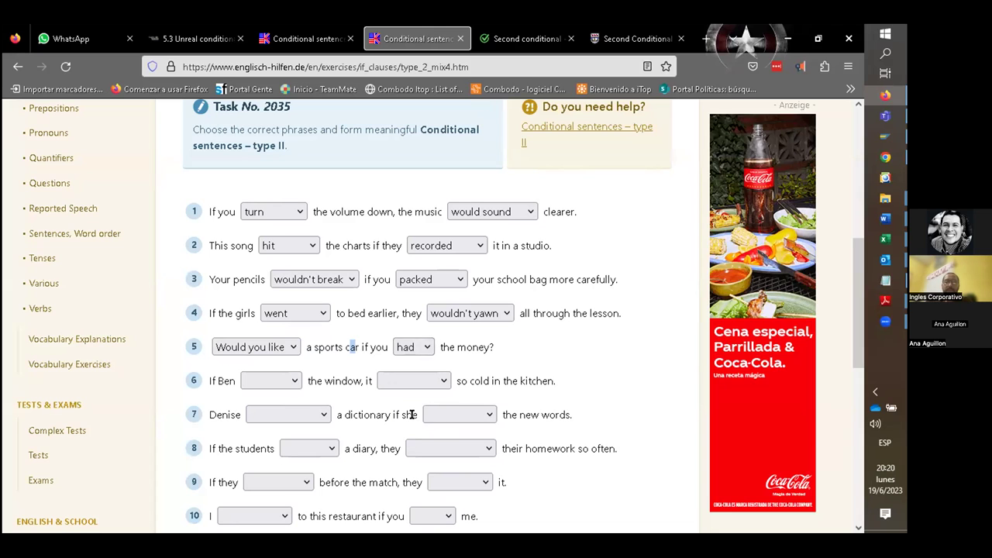
click(405, 347)
click(405, 348)
click(395, 347)
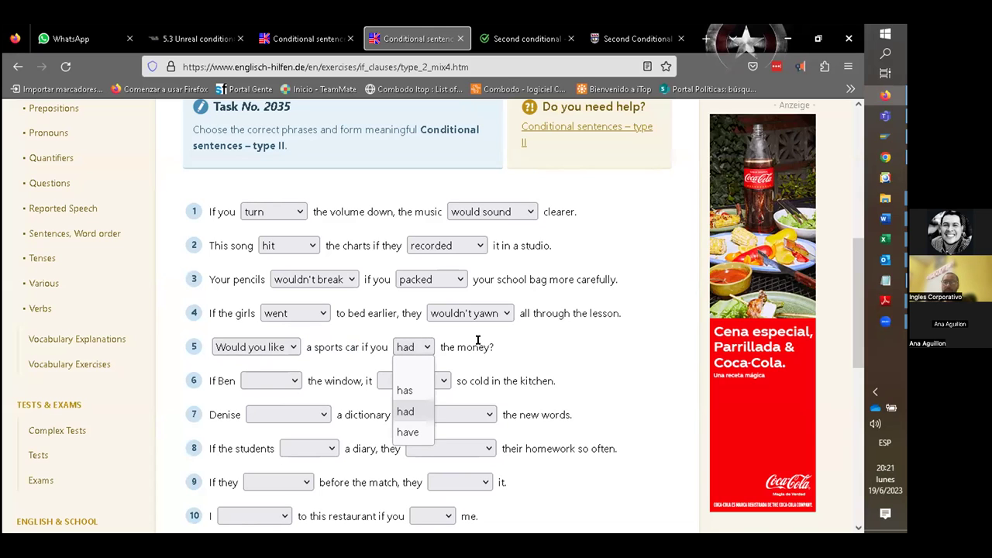
click(411, 390)
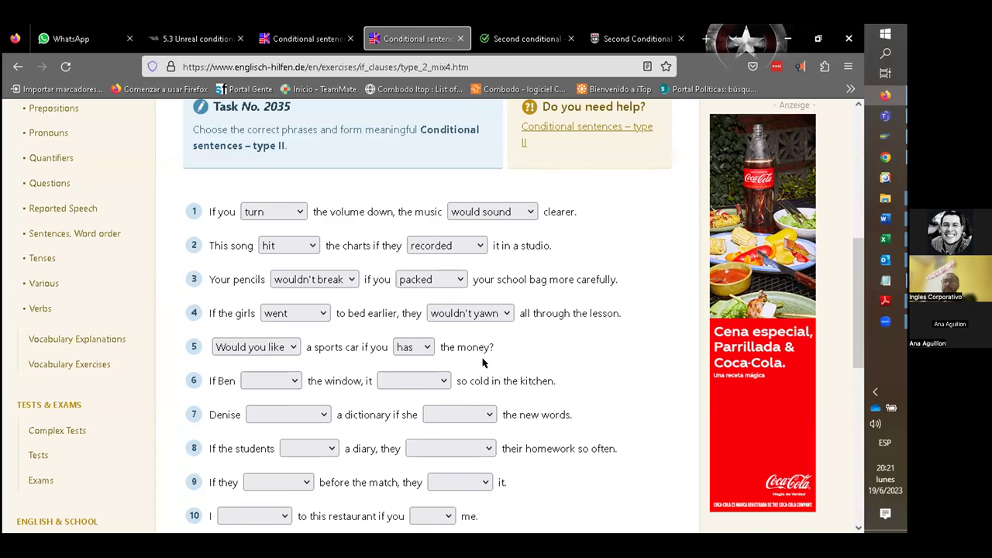
click(396, 347)
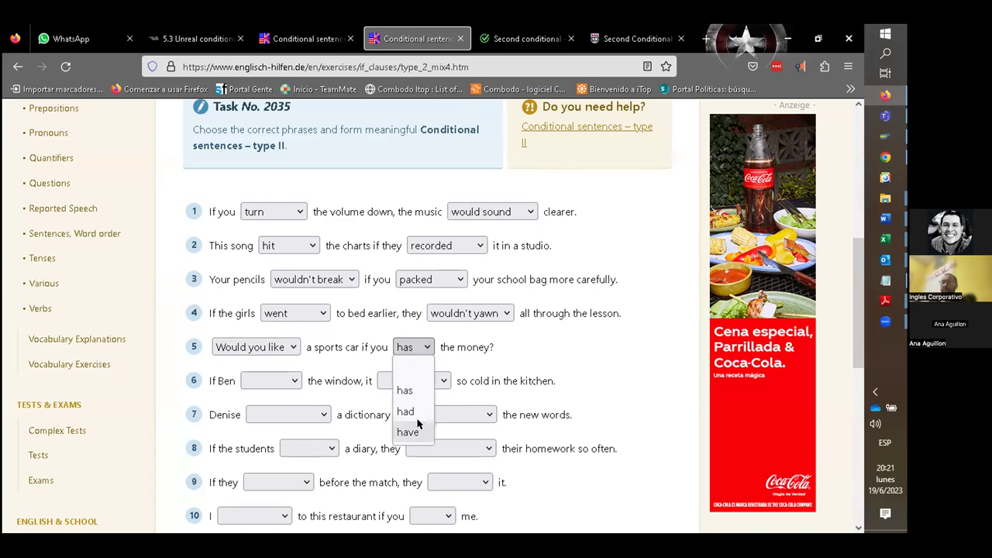
click(410, 430)
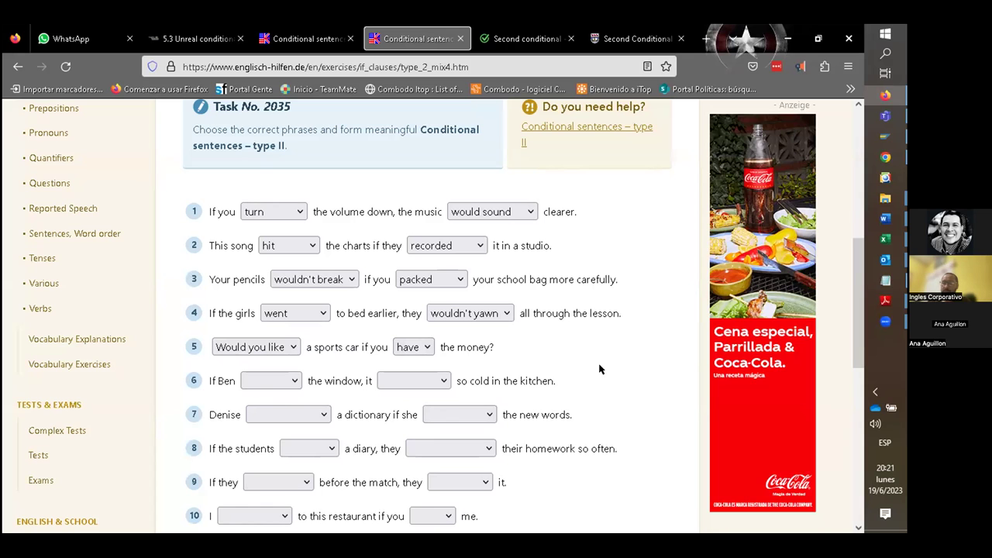
Fill the first blank of sentence 6, before "the window", with "closes".
scroll(599, 369, down, 1)
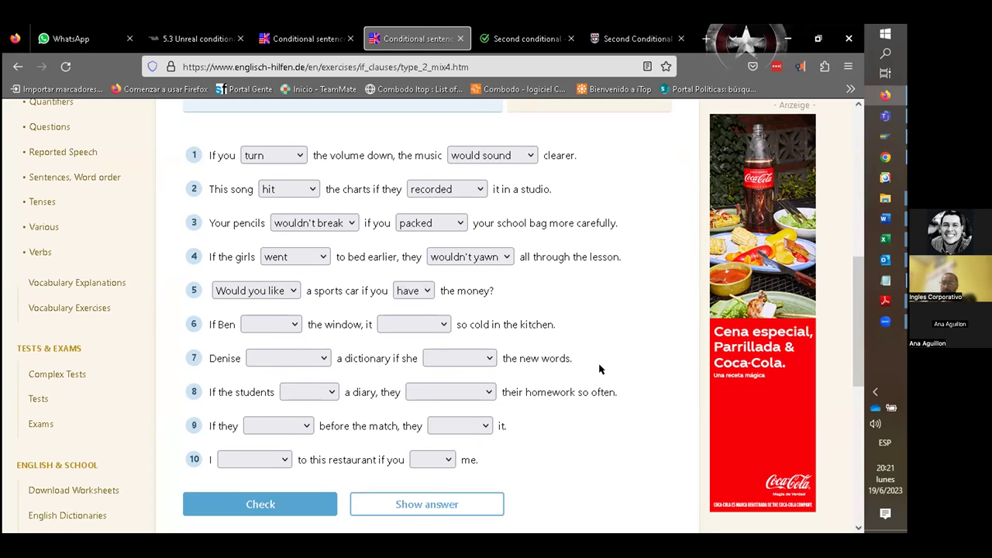
click(289, 329)
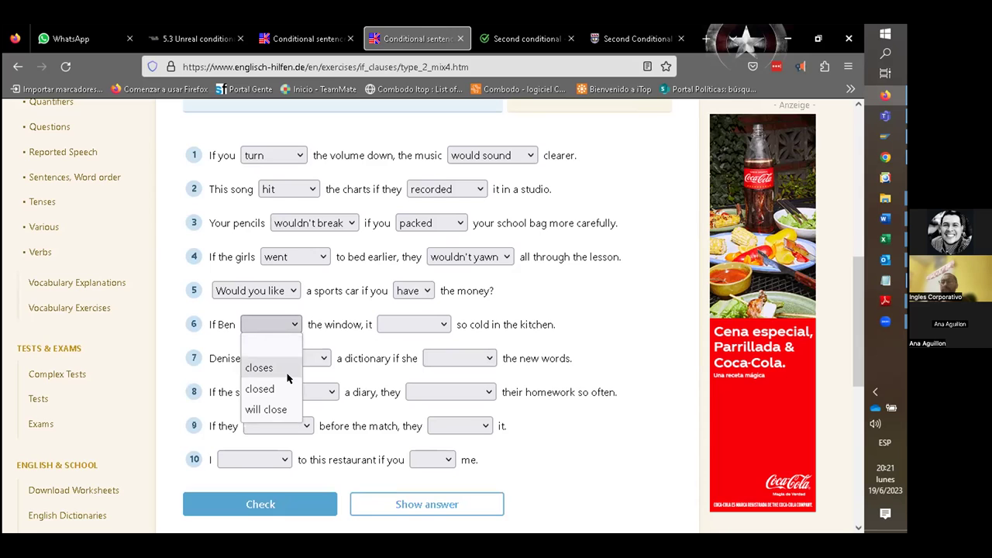
click(286, 371)
click(292, 323)
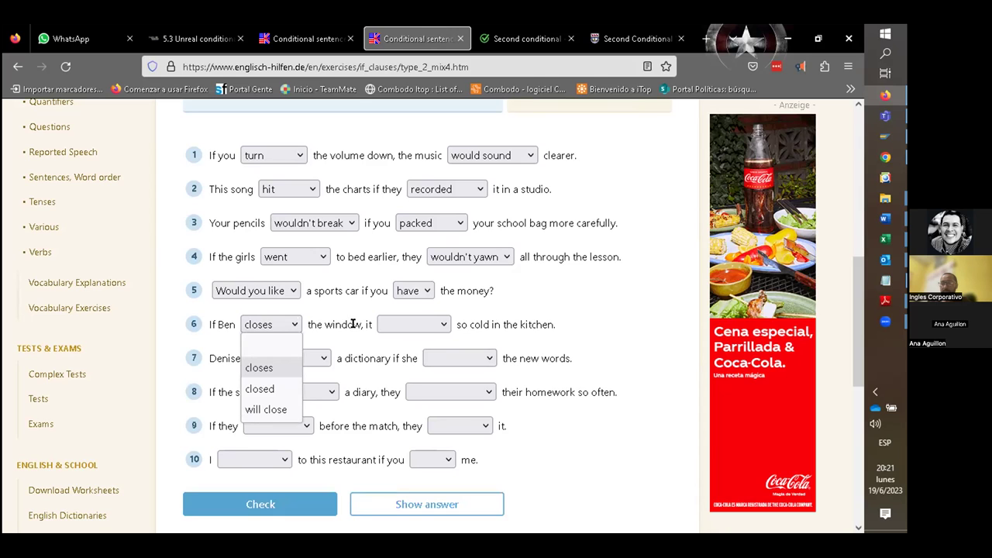
click(281, 373)
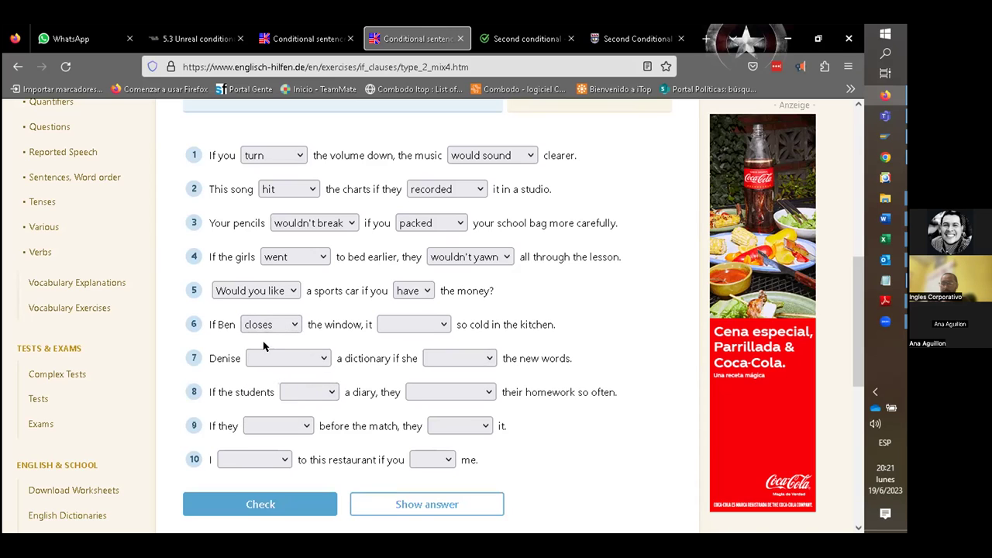
double_click(232, 324)
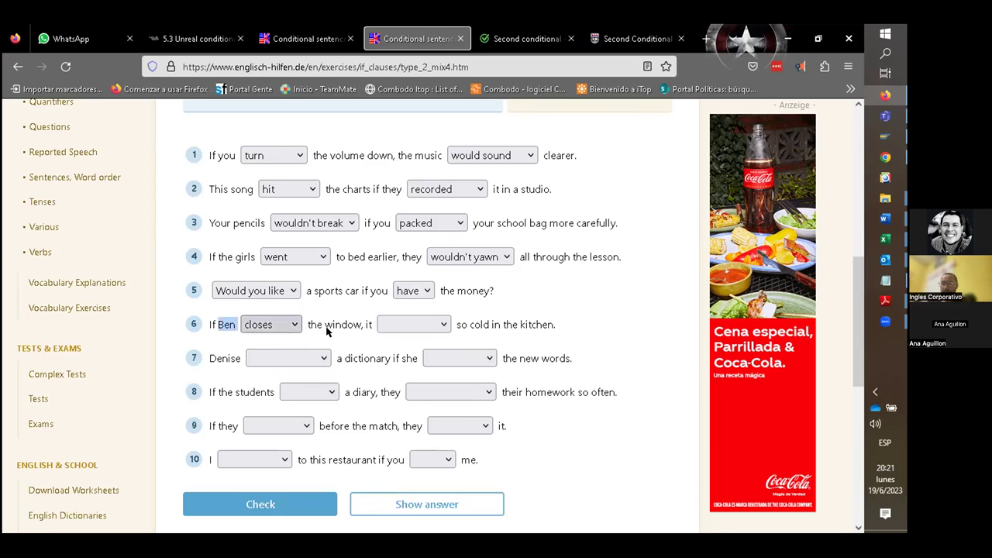
Fill the second blank of sentence 6, before "so cold in the kitchen", with "wouldn't be".
click(429, 326)
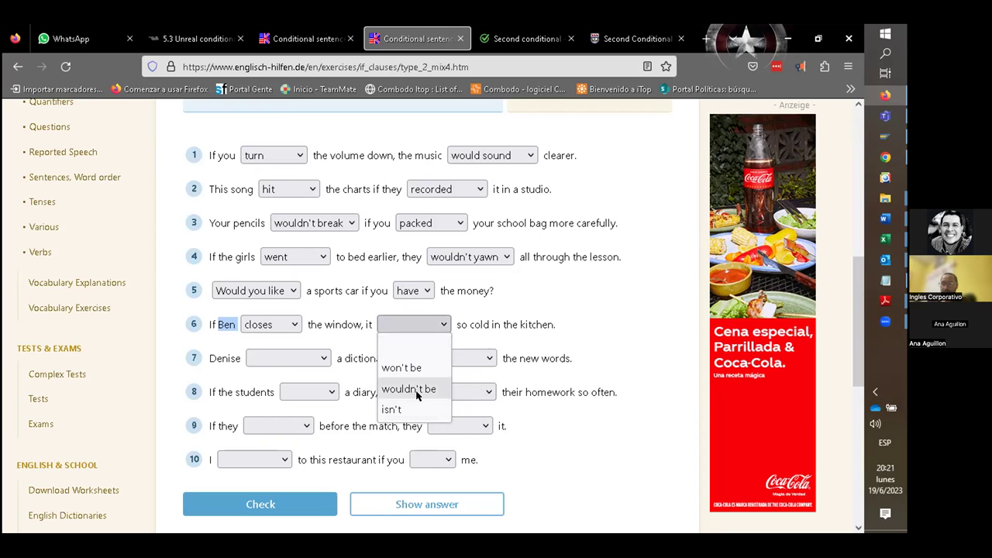
click(428, 390)
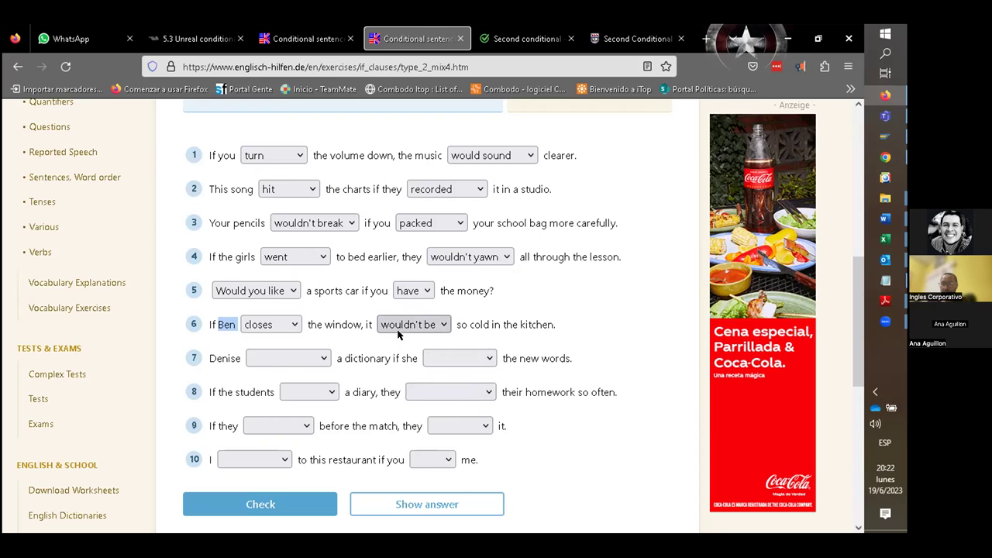
click(363, 350)
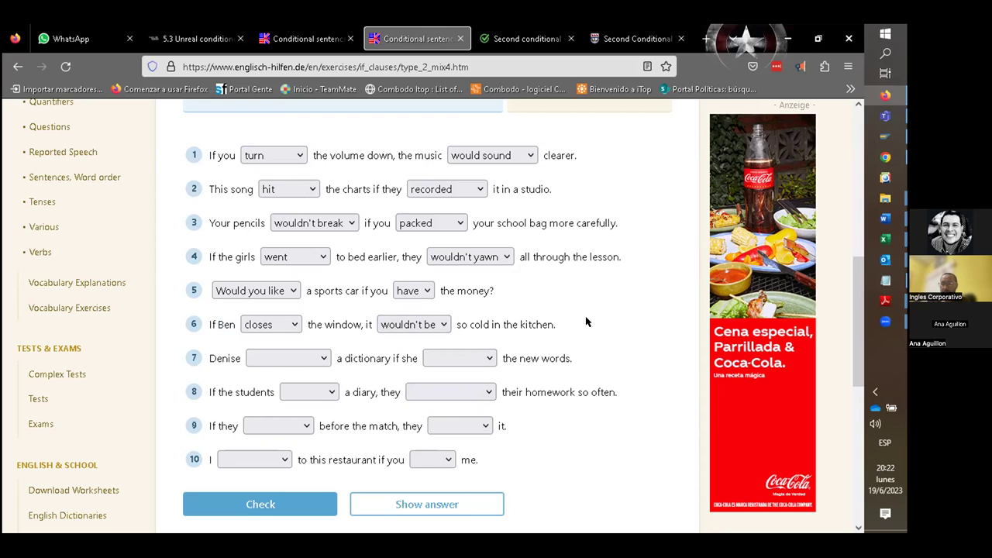
click(447, 330)
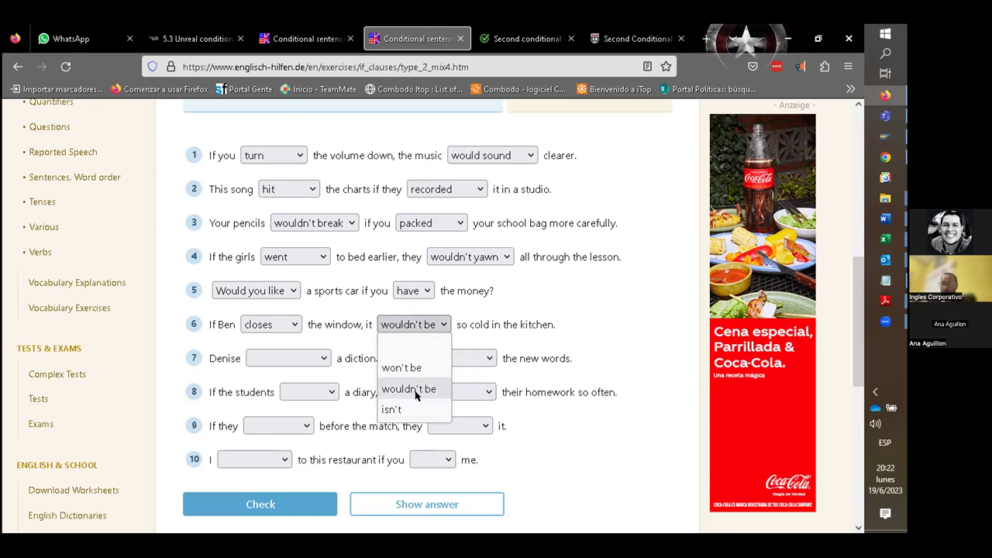
click(224, 358)
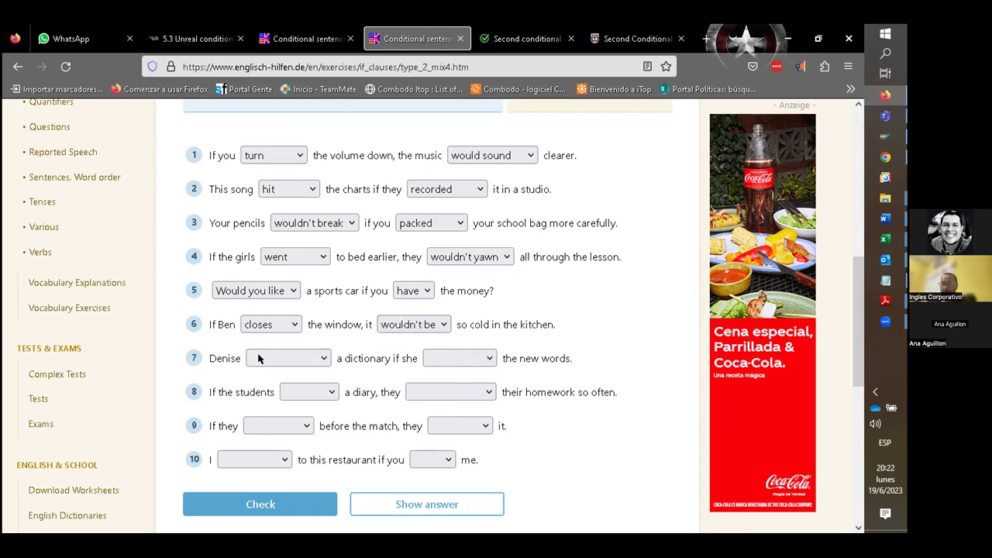
Complete sentence 7 with "wouldn't need" before "a dictionary" and "learns" before "the new words".
click(260, 359)
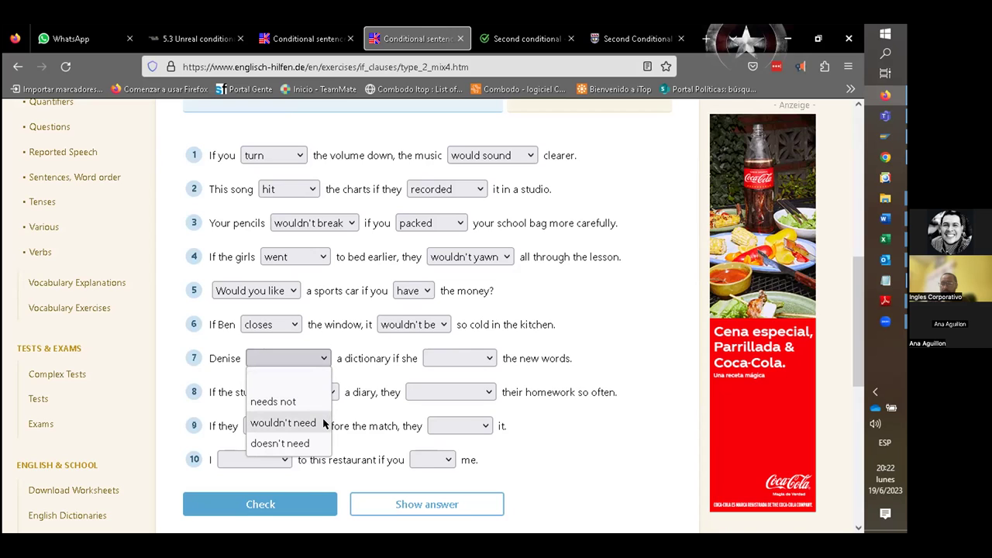
click(283, 422)
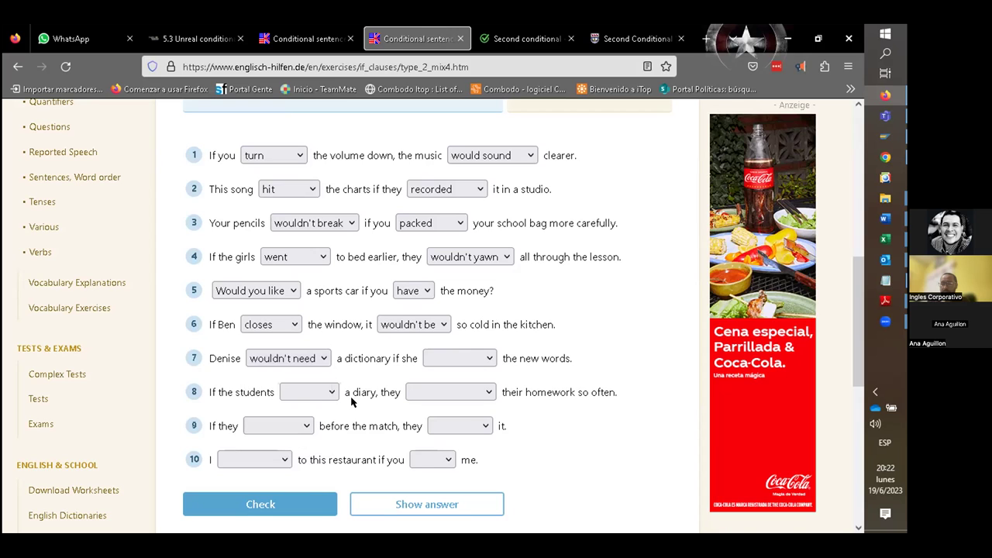
click(443, 358)
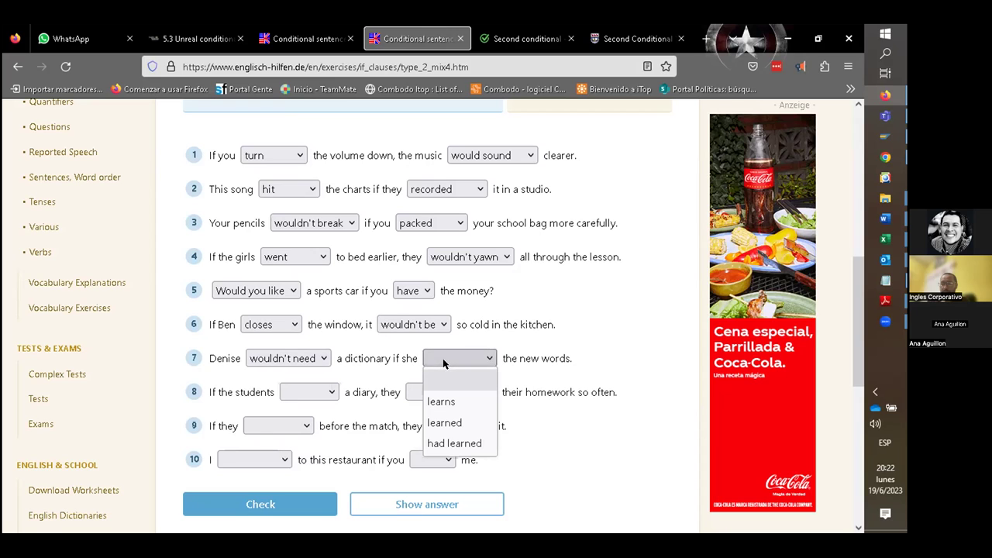
click(465, 403)
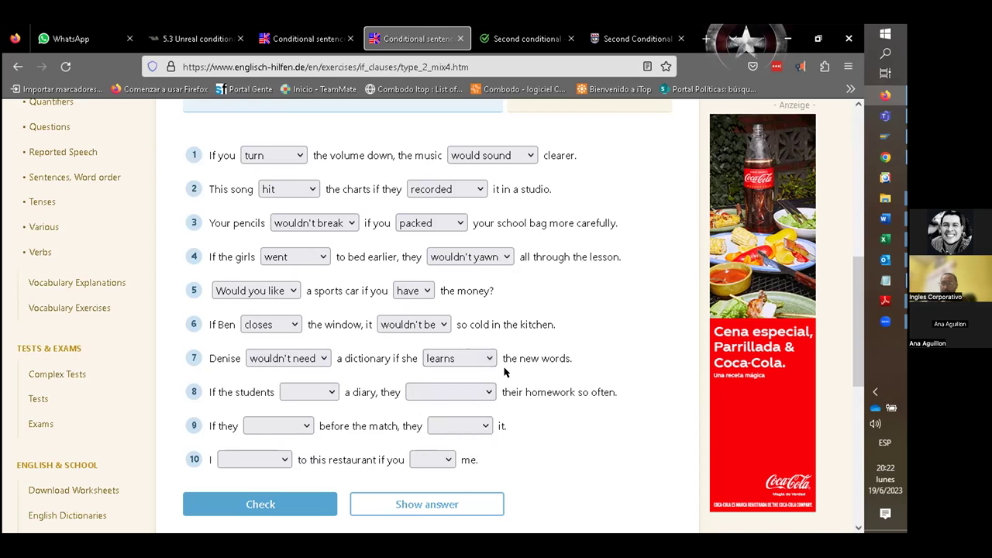
drag(502, 357, 556, 406)
click(521, 432)
Set the first blank of sentence 8 to "keeped" and open the choices for its second blank.
click(330, 397)
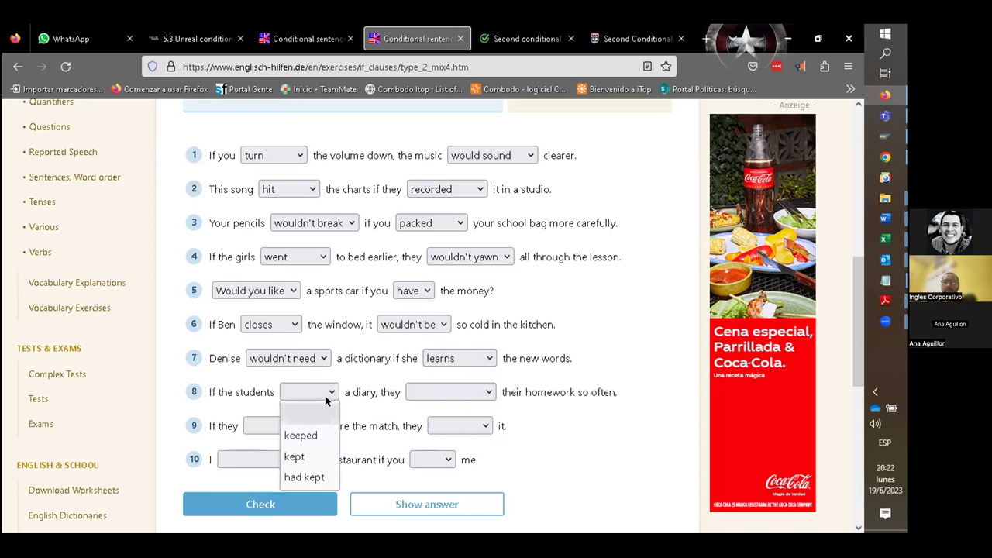
click(301, 436)
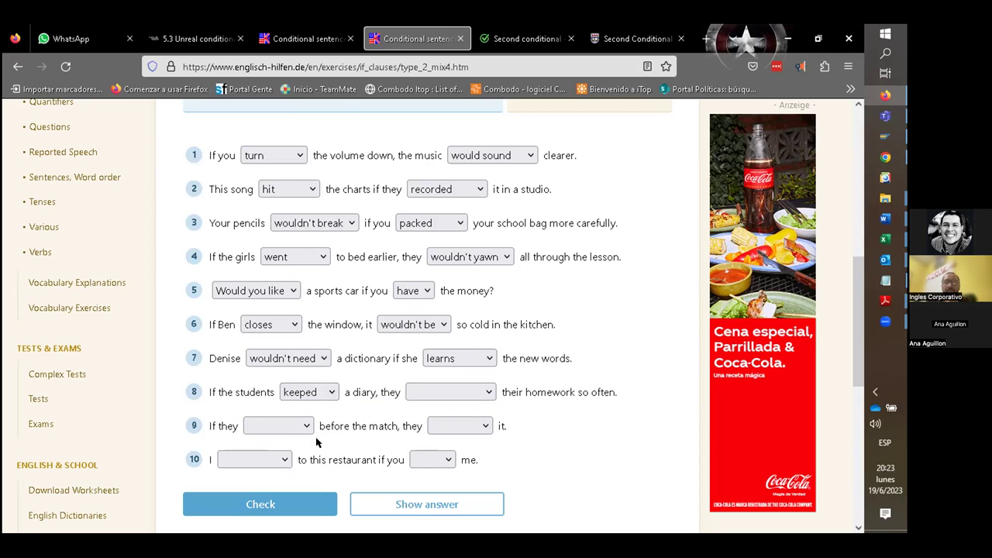
click(458, 394)
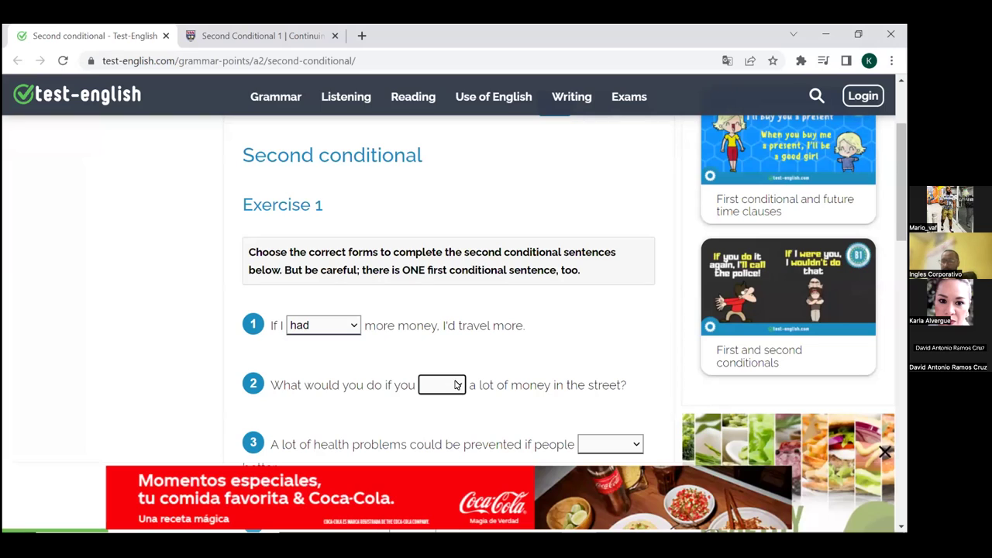
In Exercise 1 on the Test-English page, complete sentence 2 about money in the street with "find".
click(457, 385)
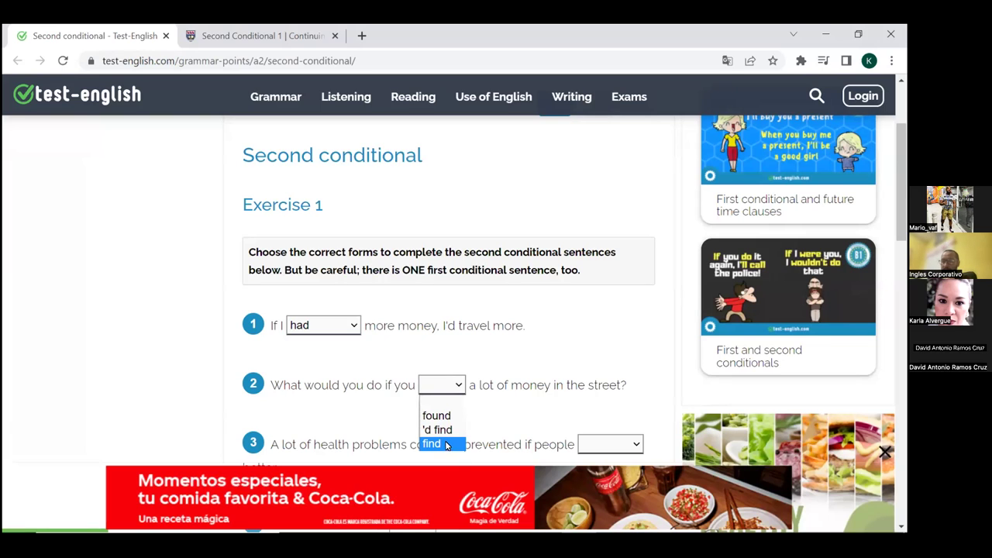
click(446, 444)
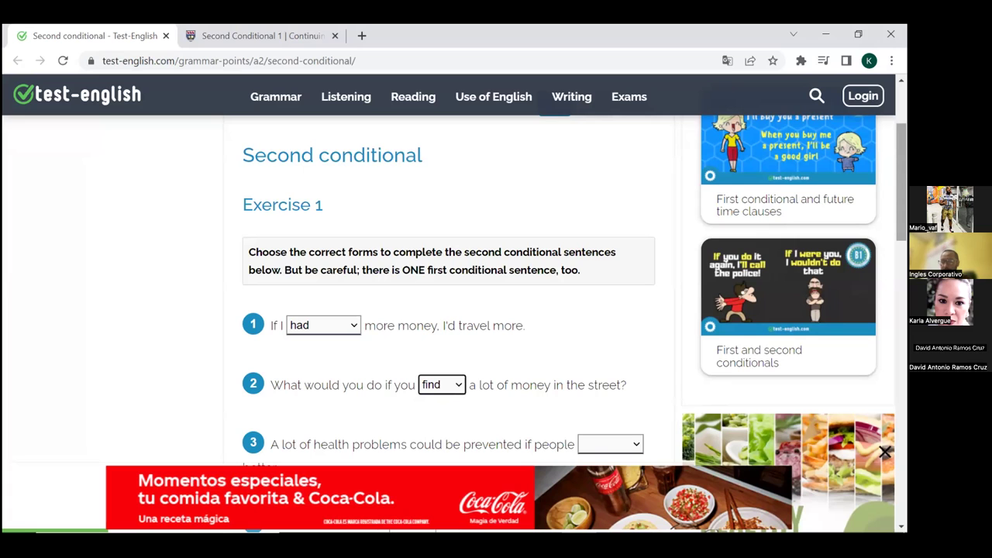
Complete sentence 3 about health problems with "eat", and reopen the choices for that blank.
scroll(902, 182, down, 2)
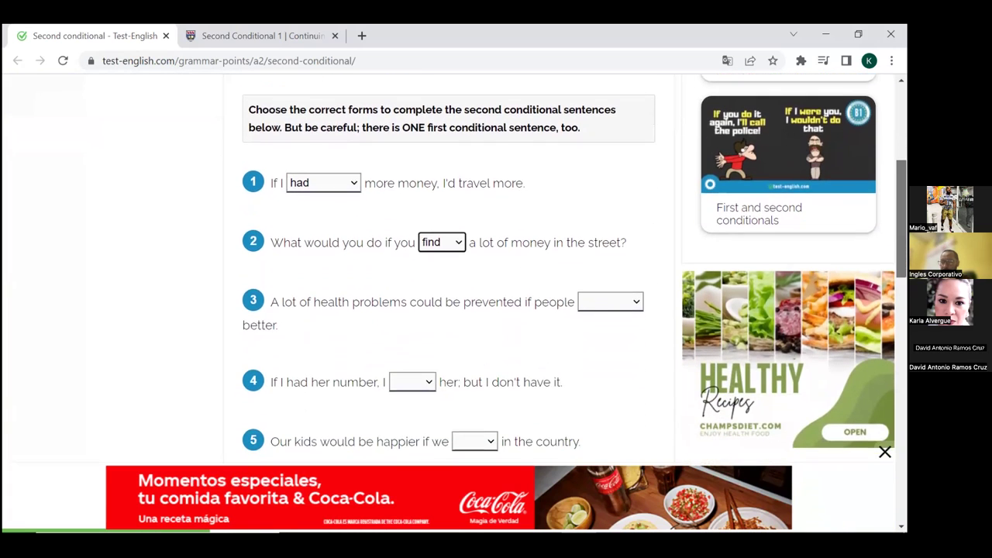
scroll(902, 186, down, 1)
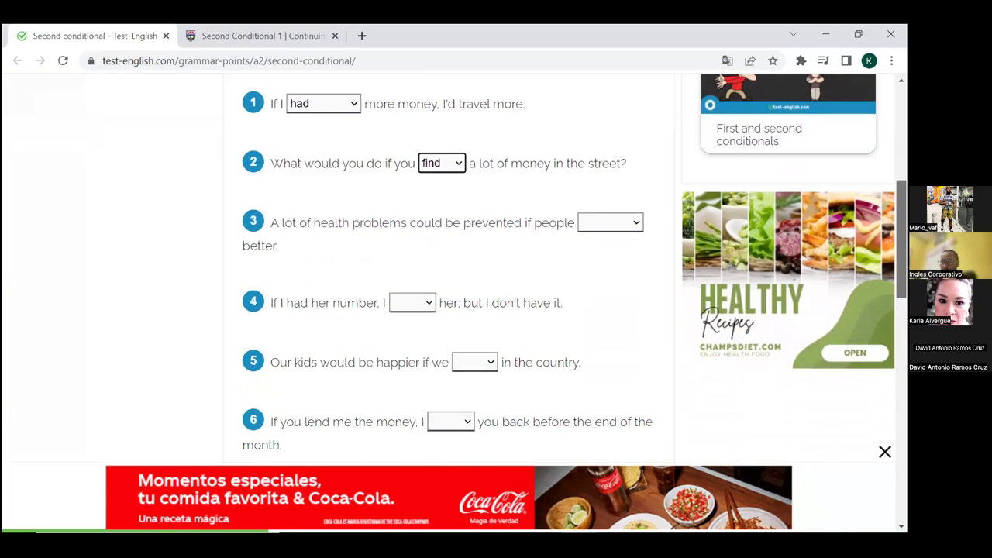
click(637, 223)
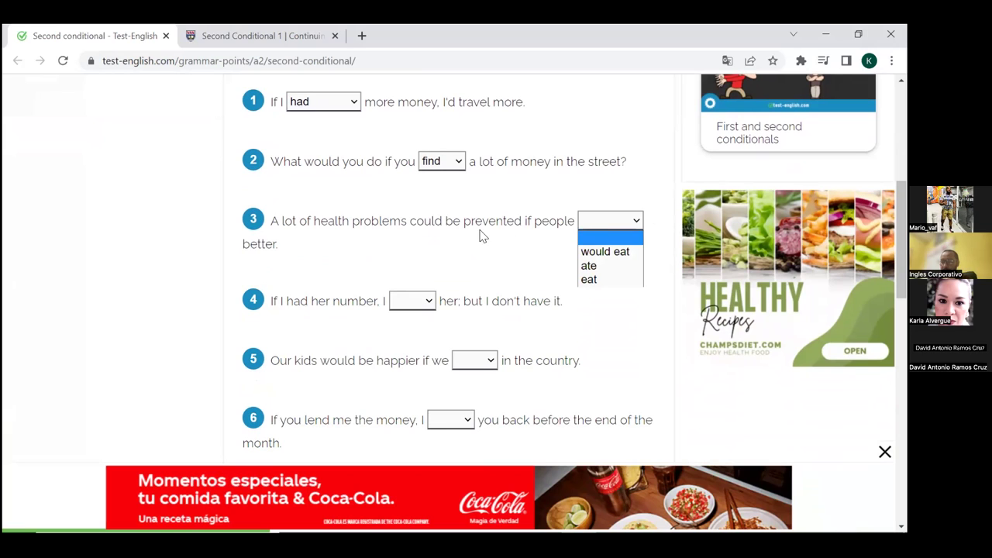
key(e)
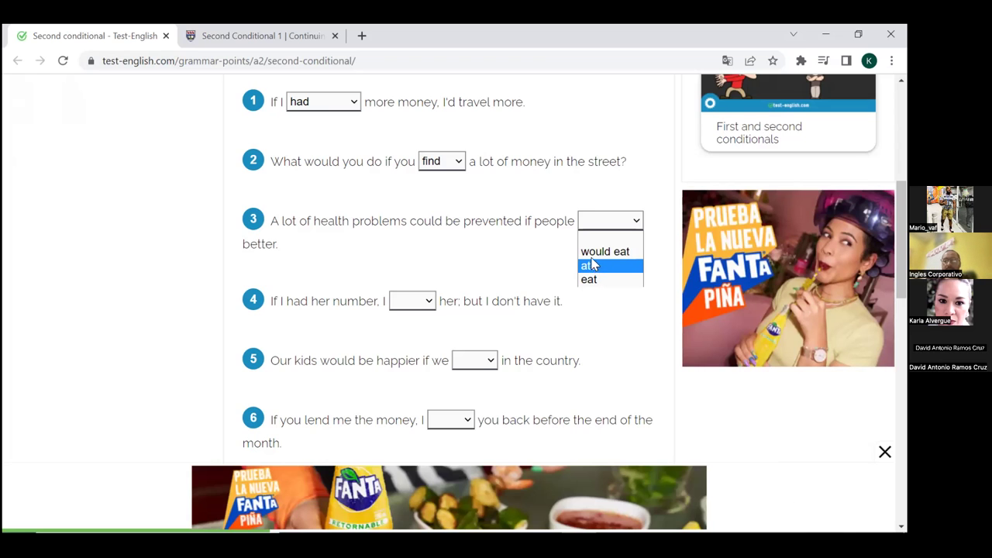
key(Up)
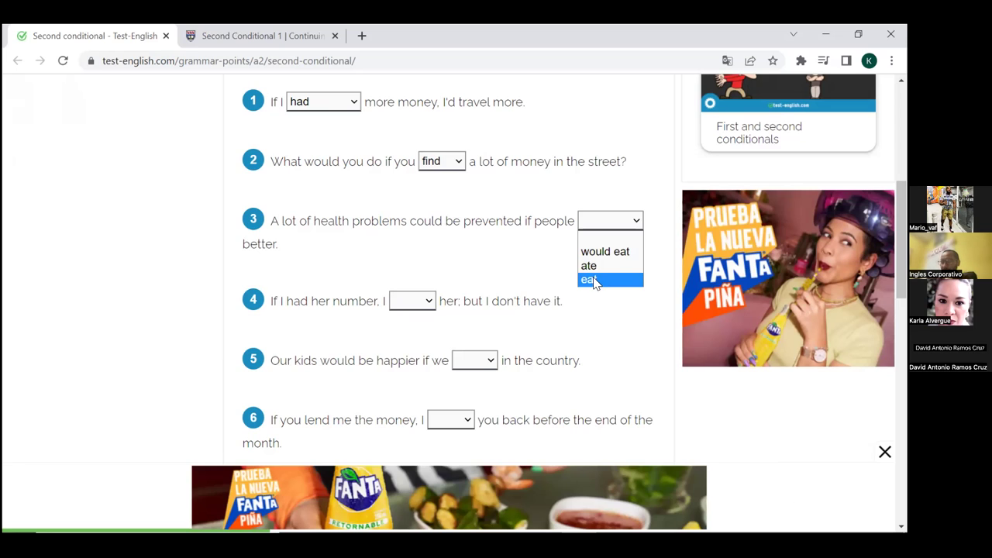
click(595, 281)
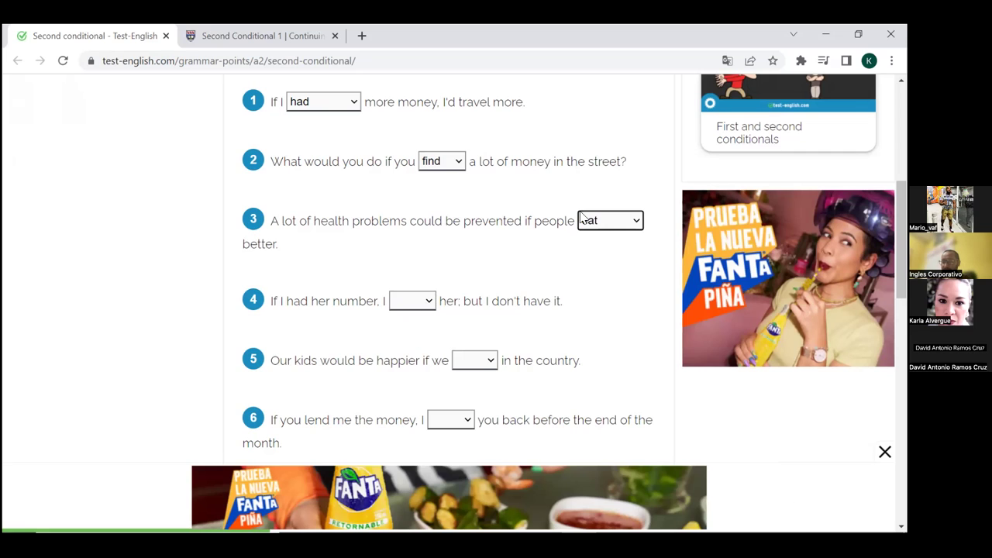
click(638, 221)
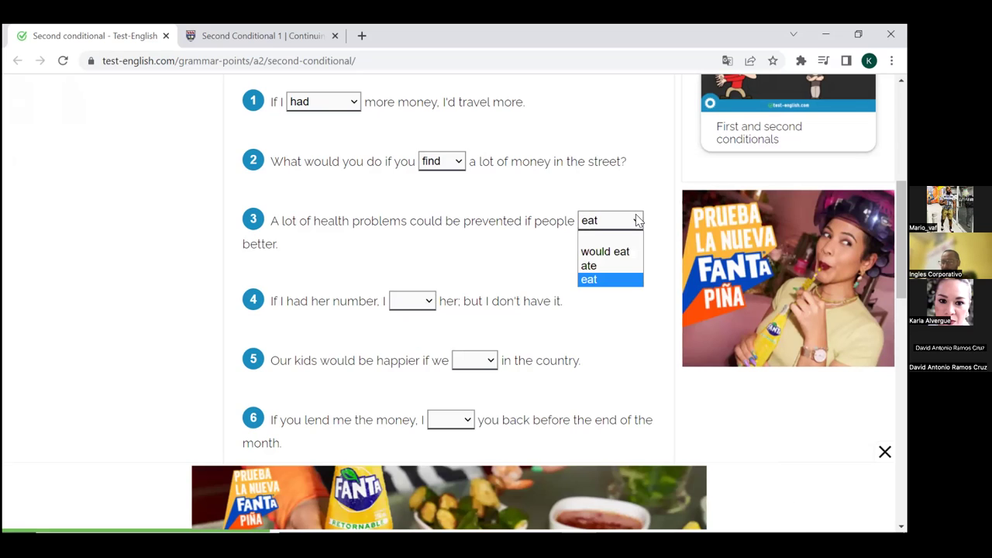